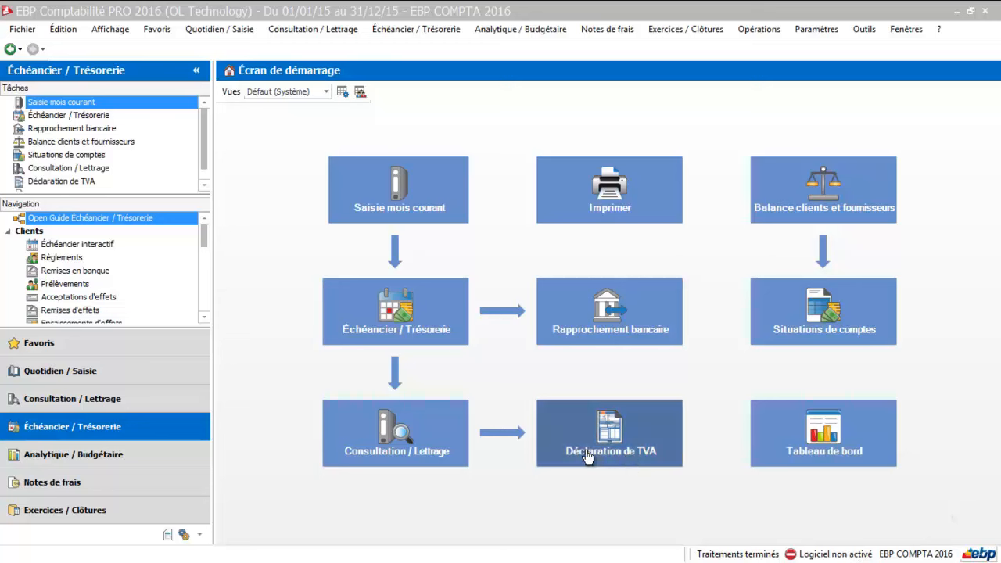
- In the company's Fiche Compte options, set the default bank reconciliation for new accounts to Par compte and save
left_click(184, 534)
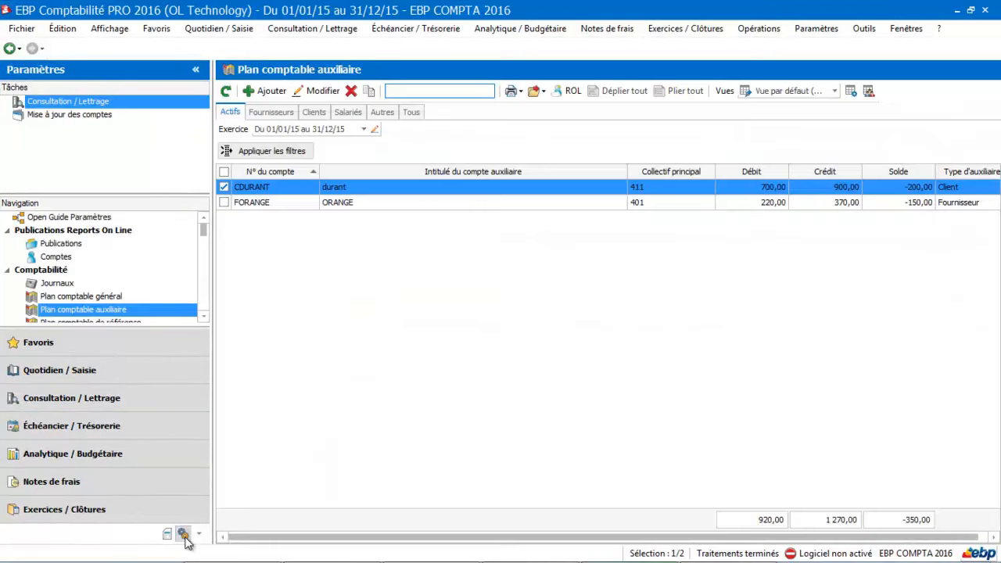
left_click(105, 218)
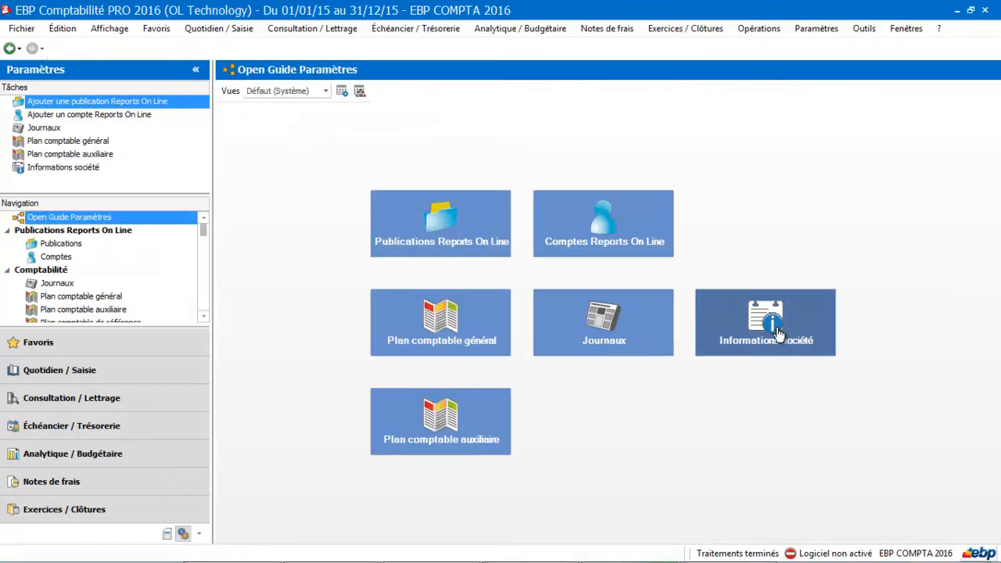
left_click(779, 333)
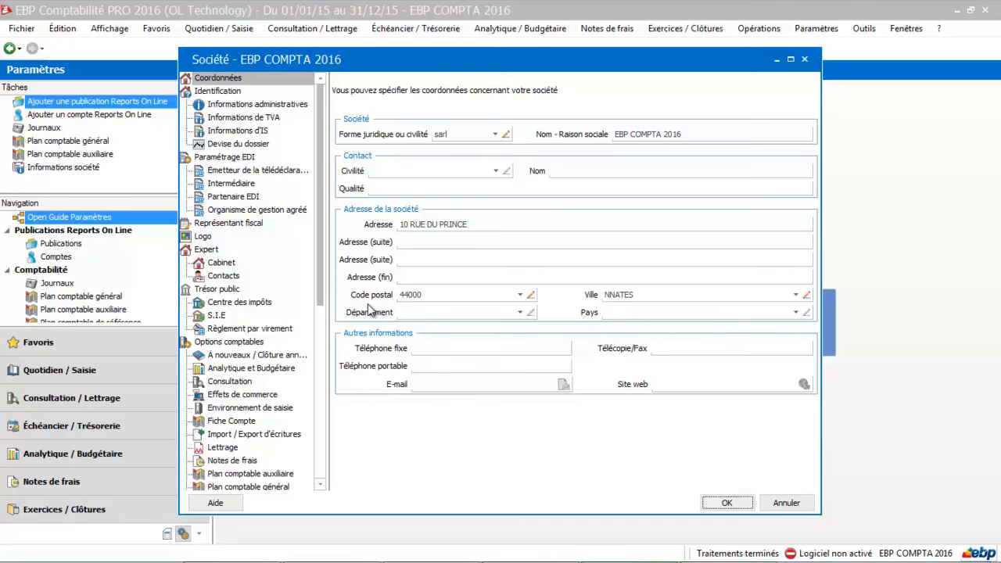
scroll(223, 206, "down", 6)
left_click(223, 206)
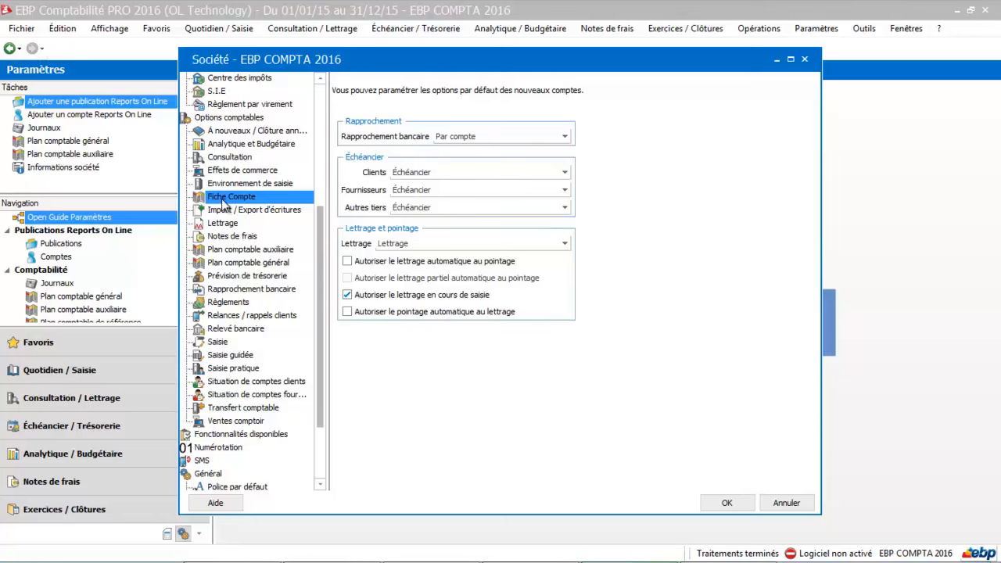
left_click(457, 141)
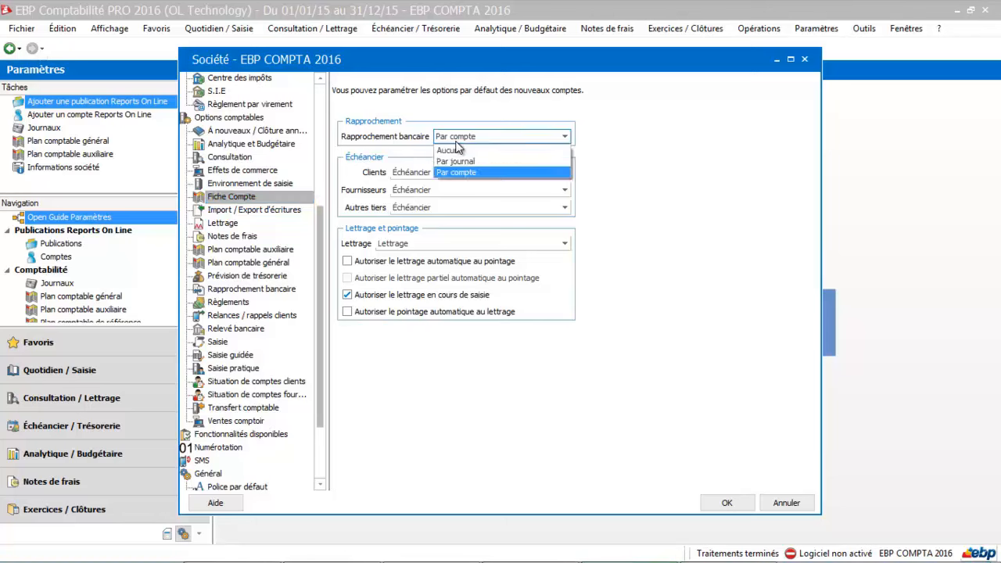
left_click(466, 173)
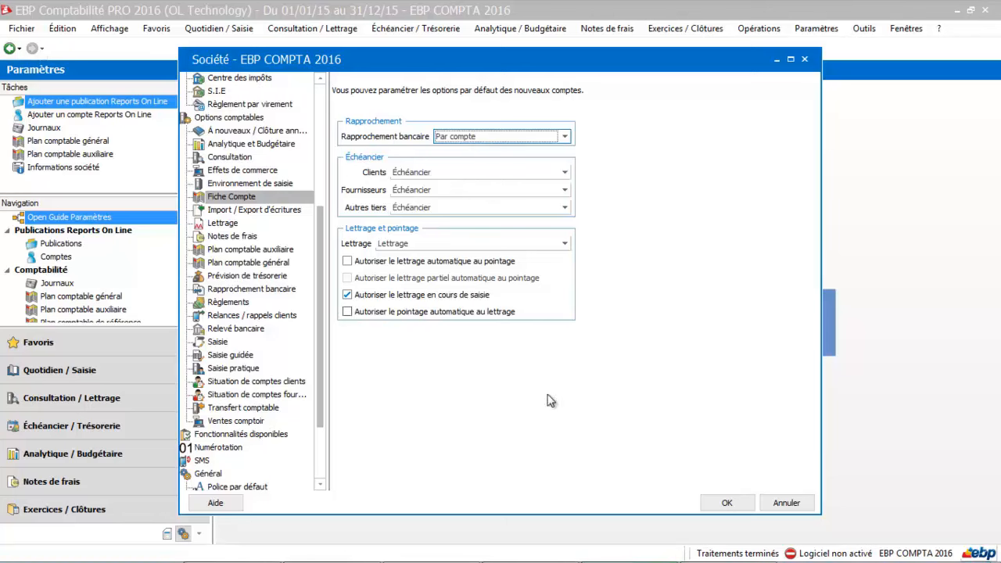
left_click(729, 501)
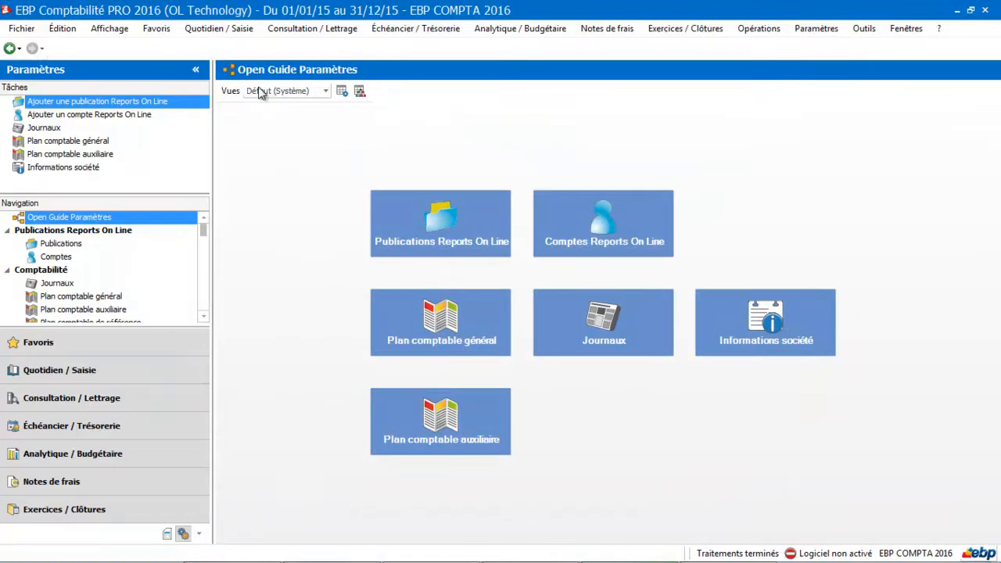
- Open the list of bank reconciliations from the Trésorerie group of Échéancier / Trésorerie
left_click(107, 32)
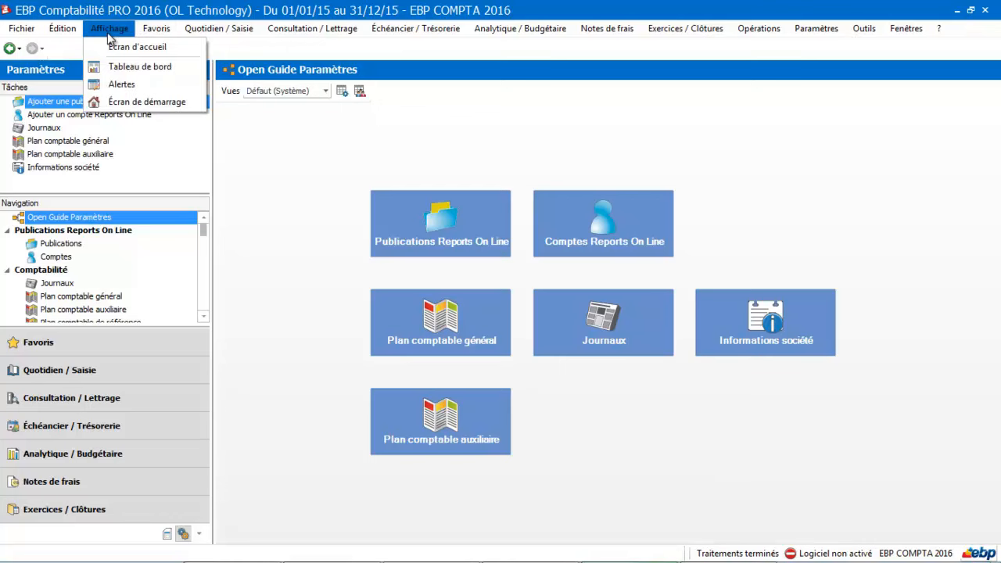
left_click(117, 102)
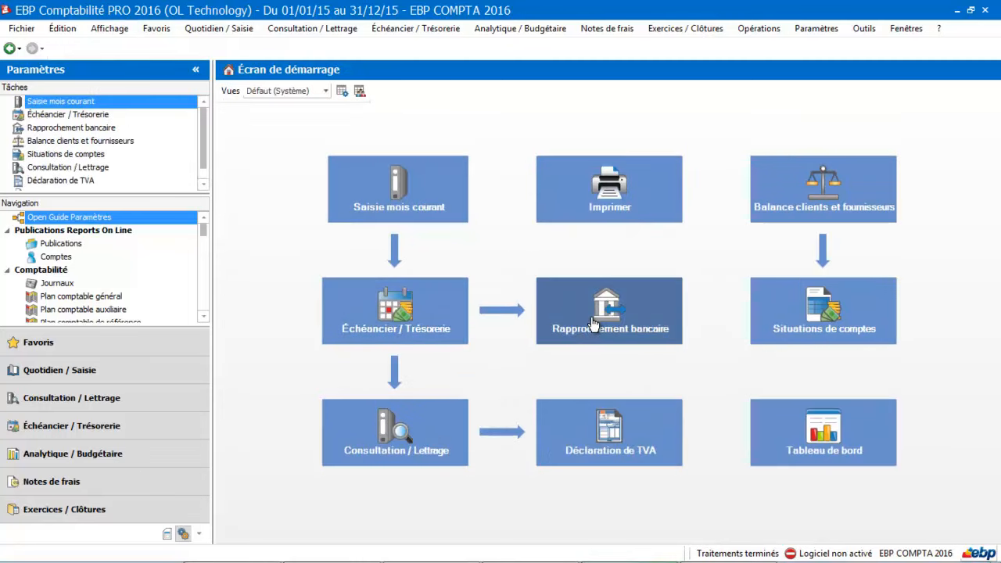
left_click(70, 429)
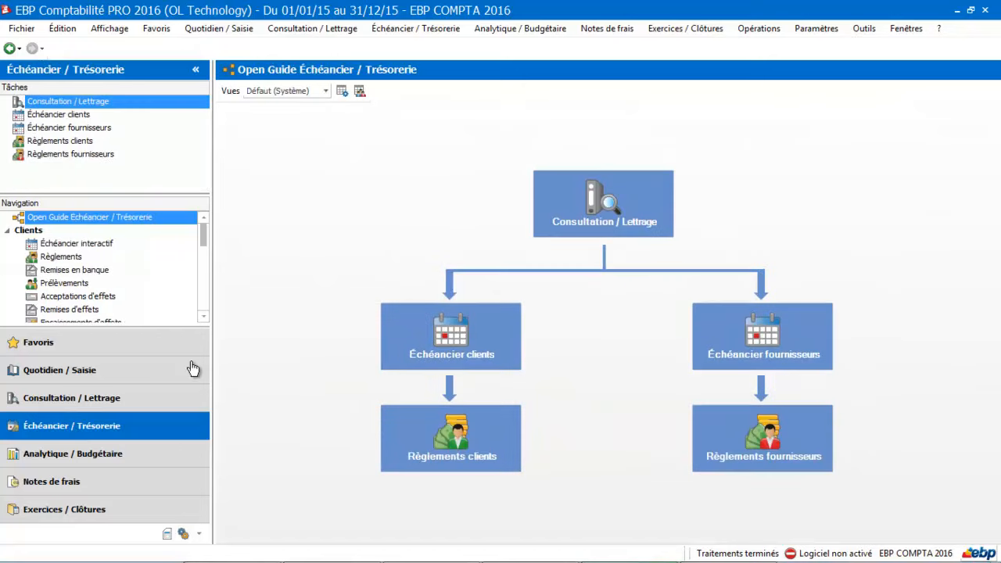
scroll(200, 318, "down", 3)
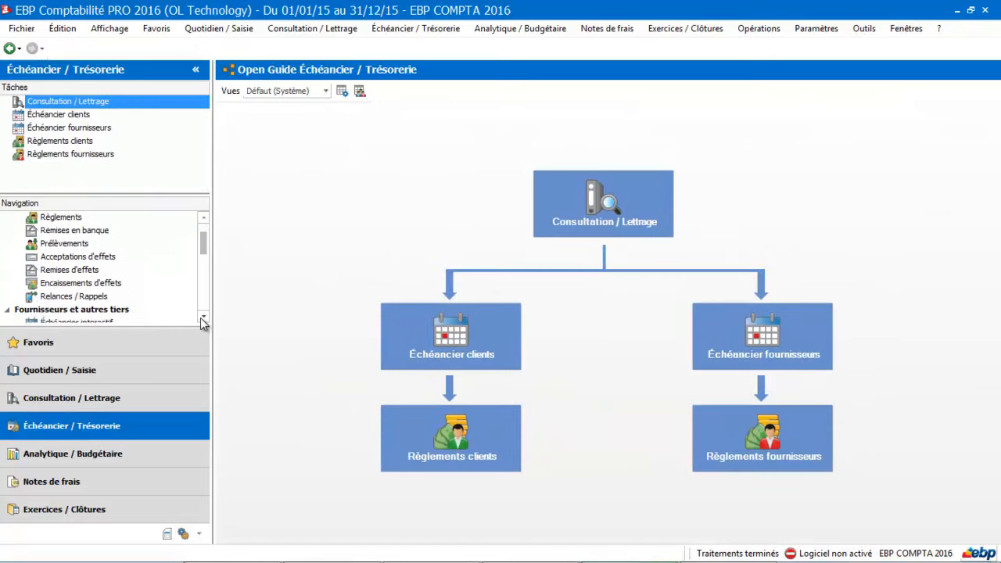
scroll(200, 317, "down", 3)
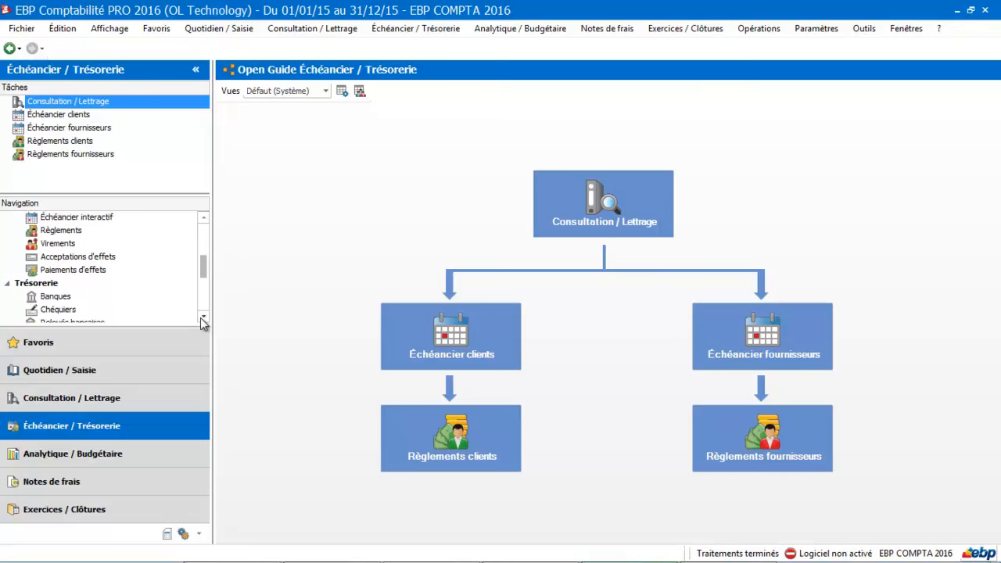
scroll(200, 317, "down", 1)
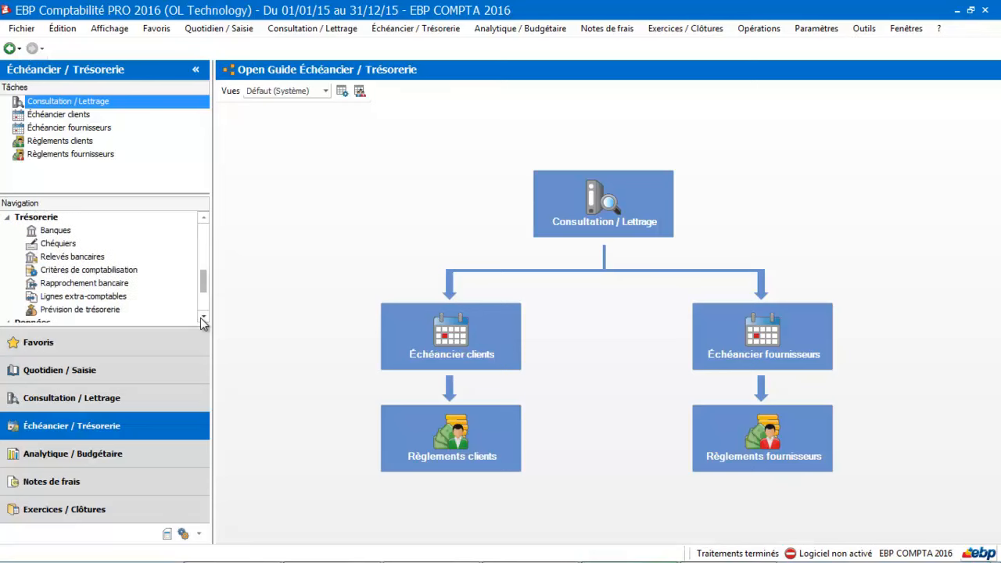
left_click(123, 284)
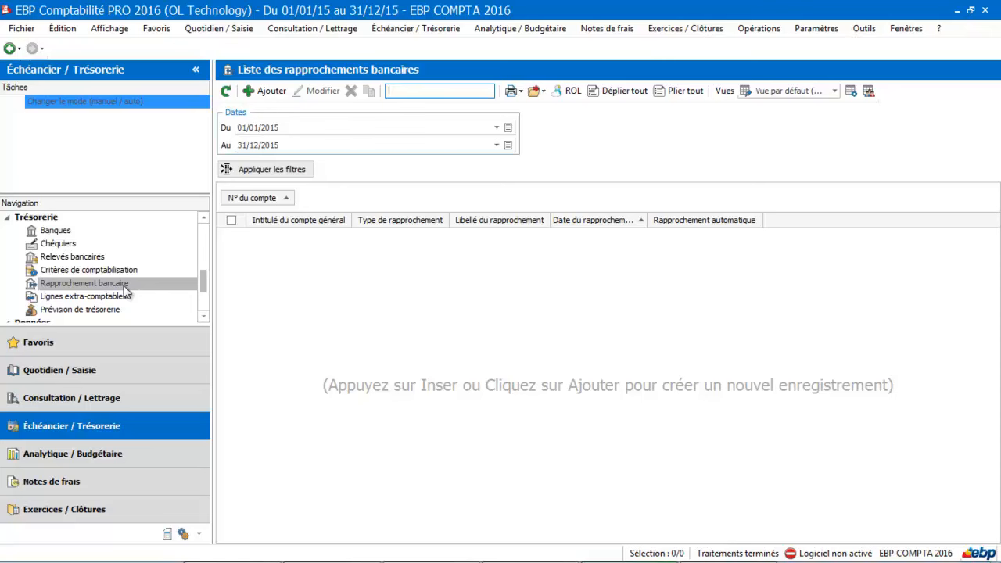
left_click(125, 291)
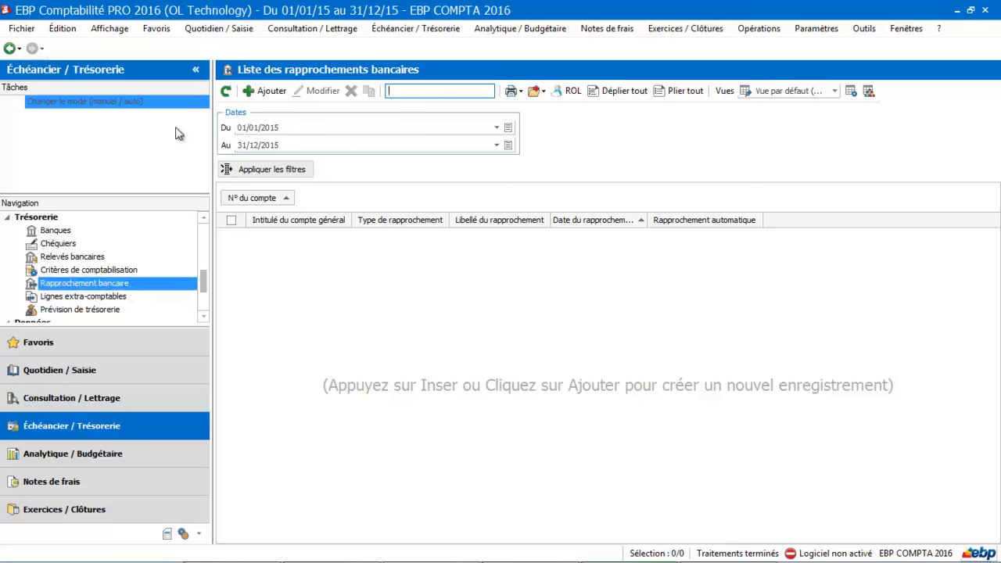
- Add a bank reconciliation for the Banque principale account and change its label to Rapprochement du 01/08/2015
left_click(264, 91)
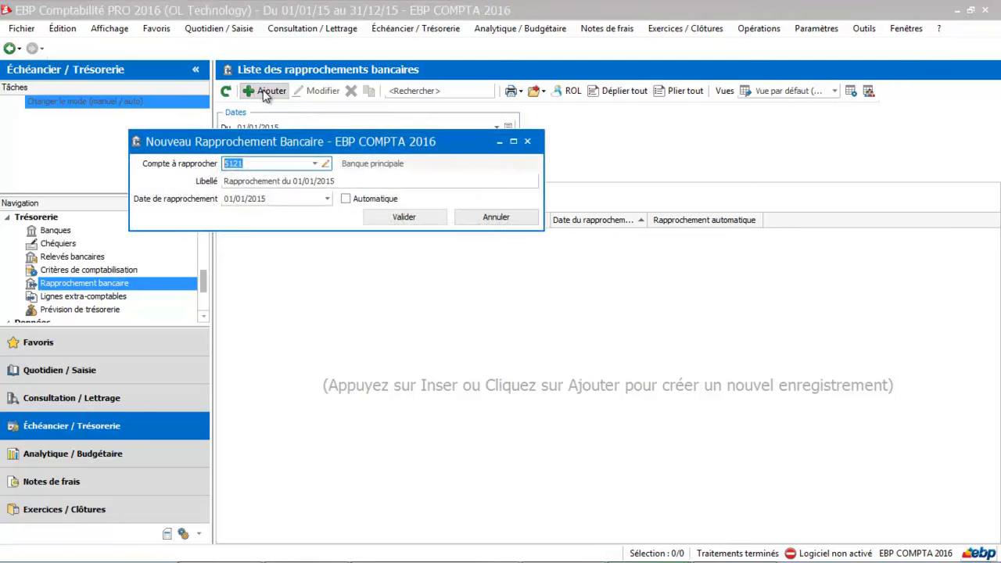
left_click(315, 182)
left_click(315, 182)
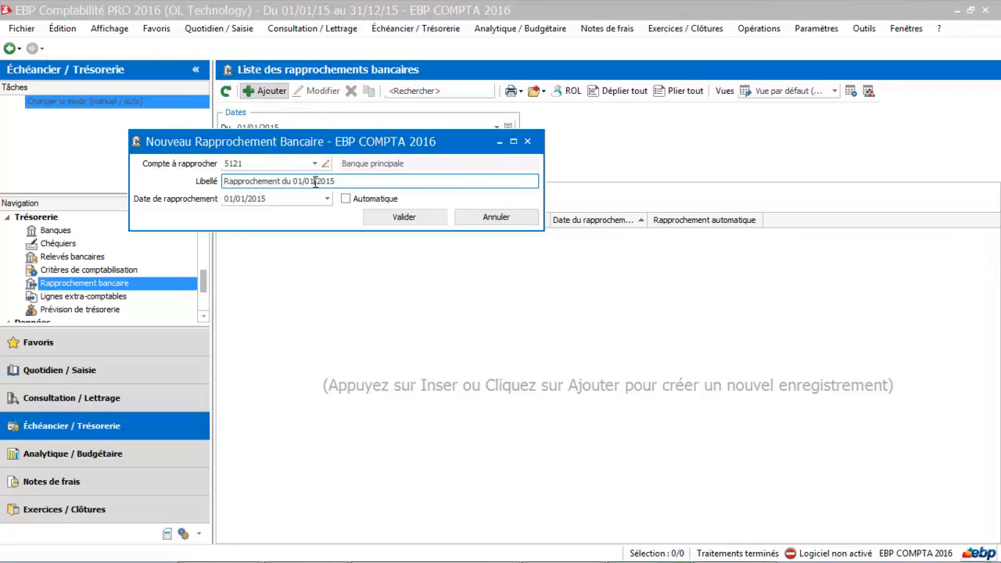
key("BackSpace")
type("8")
- Set the reconciliation date to 31/08/2015 and validate the new reconciliation in non-automatic mode
left_click(244, 198)
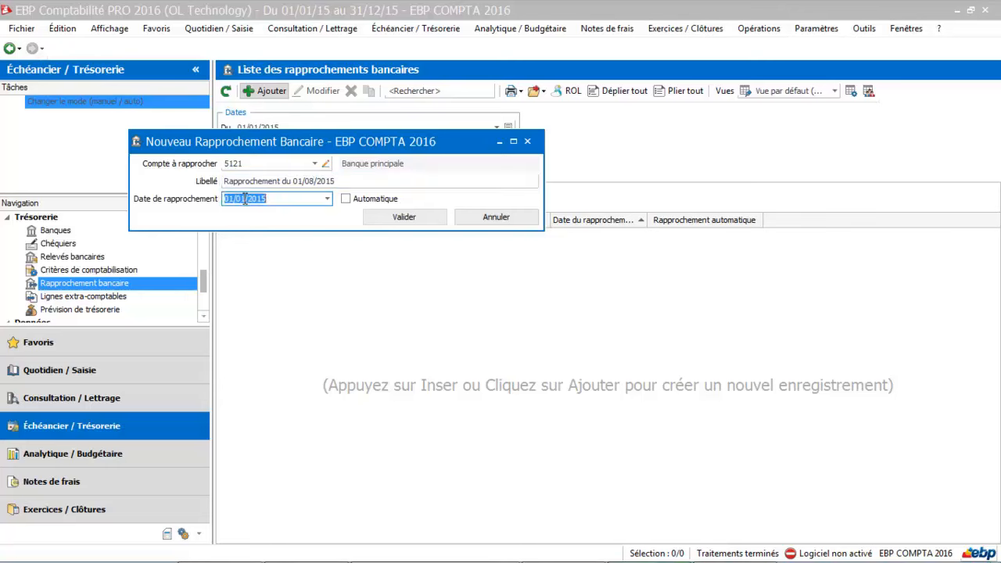
type("31/09")
key("BackSpace")
type("8/2015")
key("Tab")
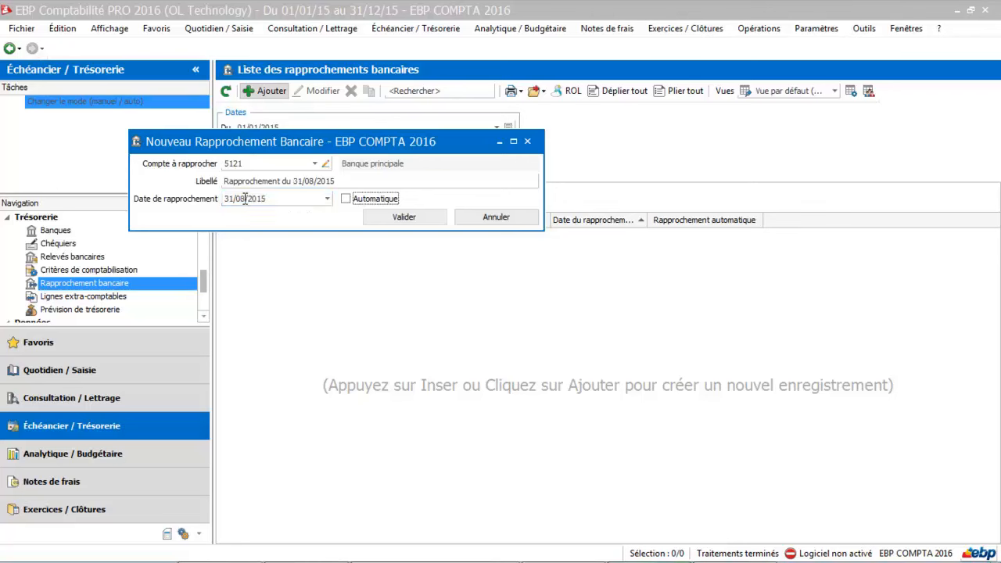
left_click(393, 216)
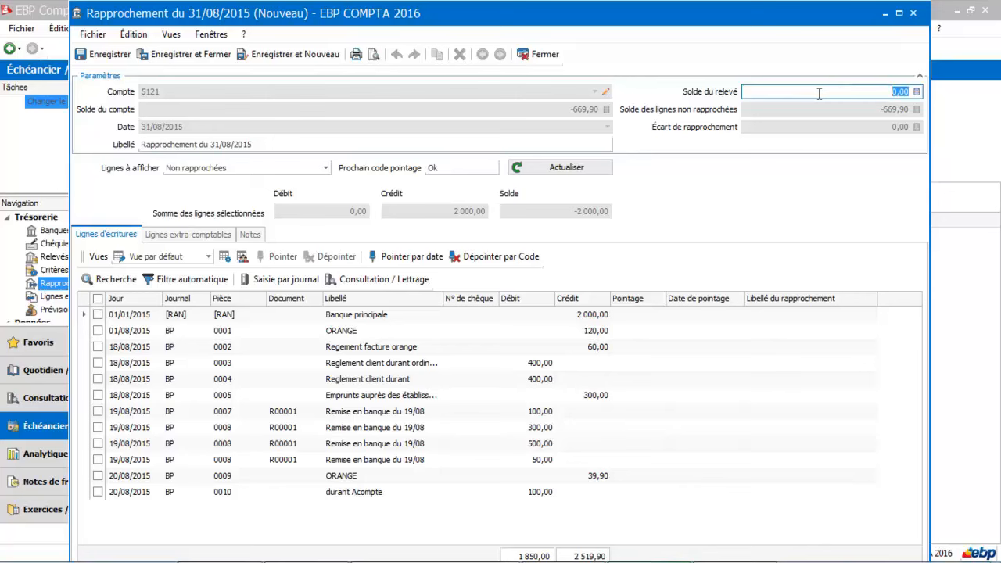
- Enter a statement balance of 1000 and mark the ORANGE entry of 01/08/2015 as reconciled
type("1000")
key("Tab")
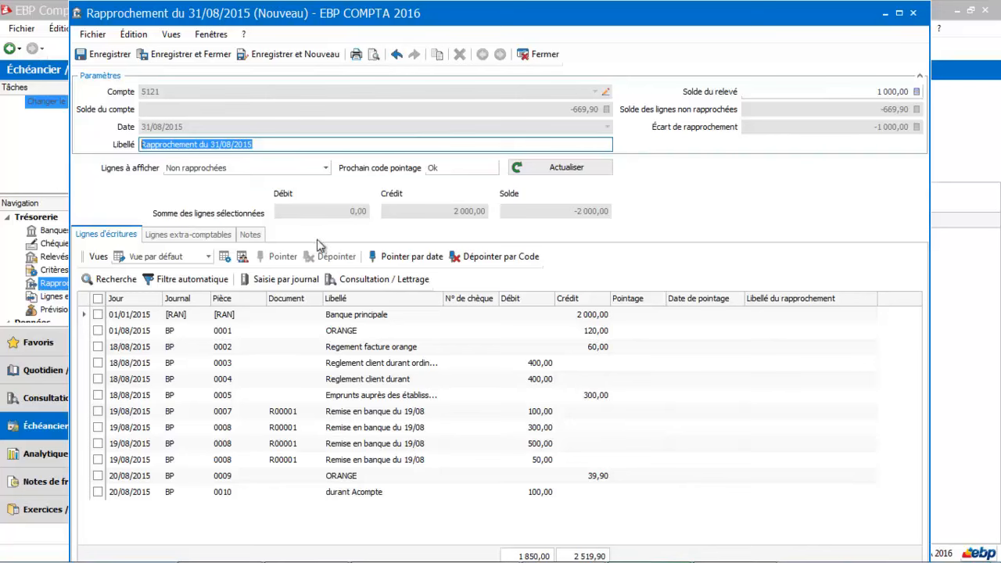
left_click(278, 332)
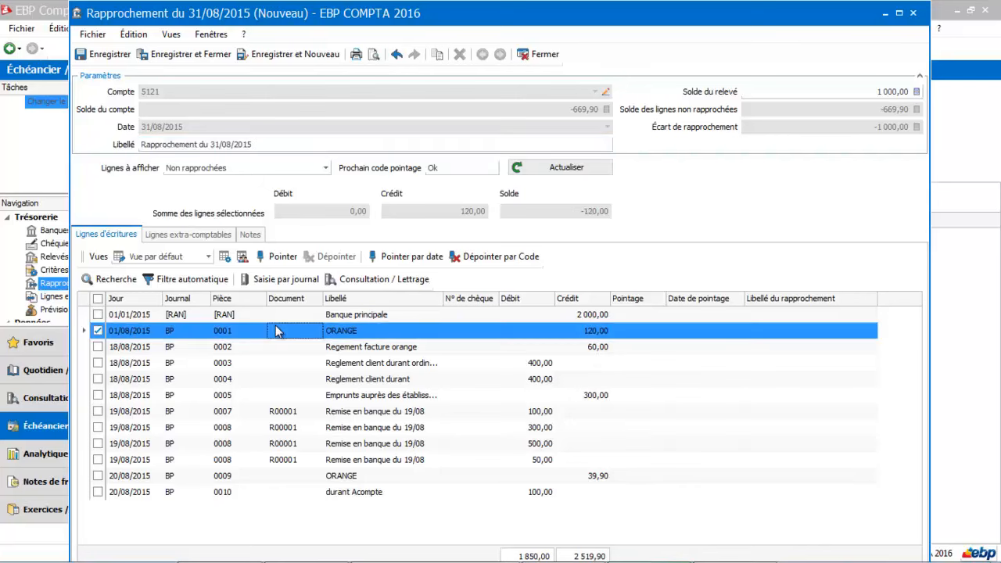
double_click(278, 331)
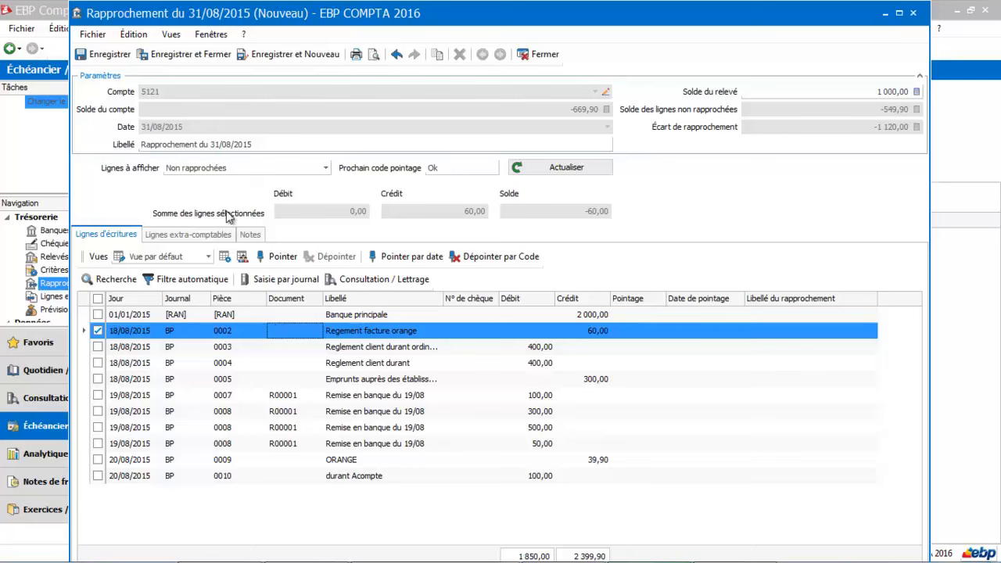
- Display all lines and mark entry 0004 of 18/08/2015 and bank deposit 0007 of 19/08/2015 as reconciled with code Ok
left_click(223, 169)
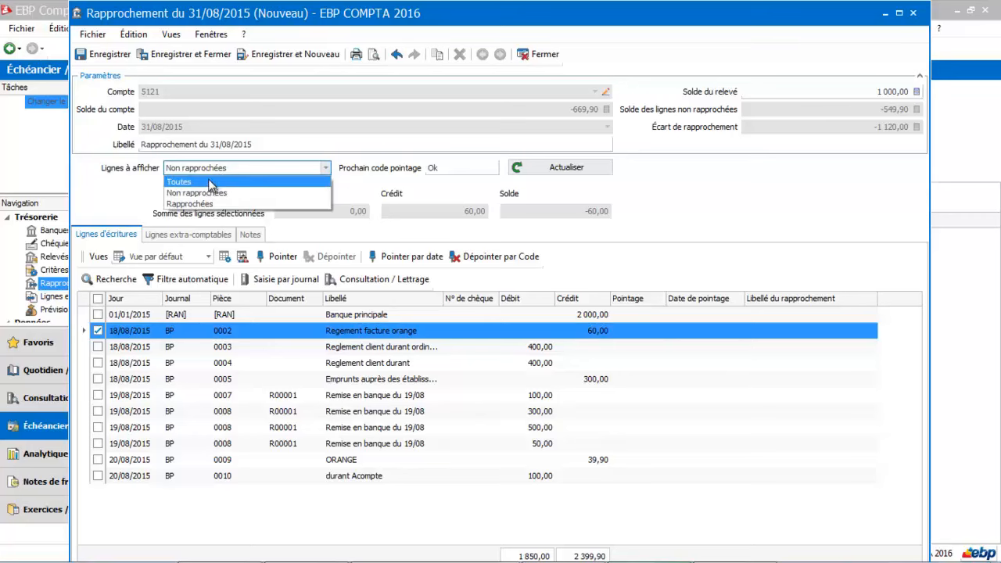
left_click(208, 183)
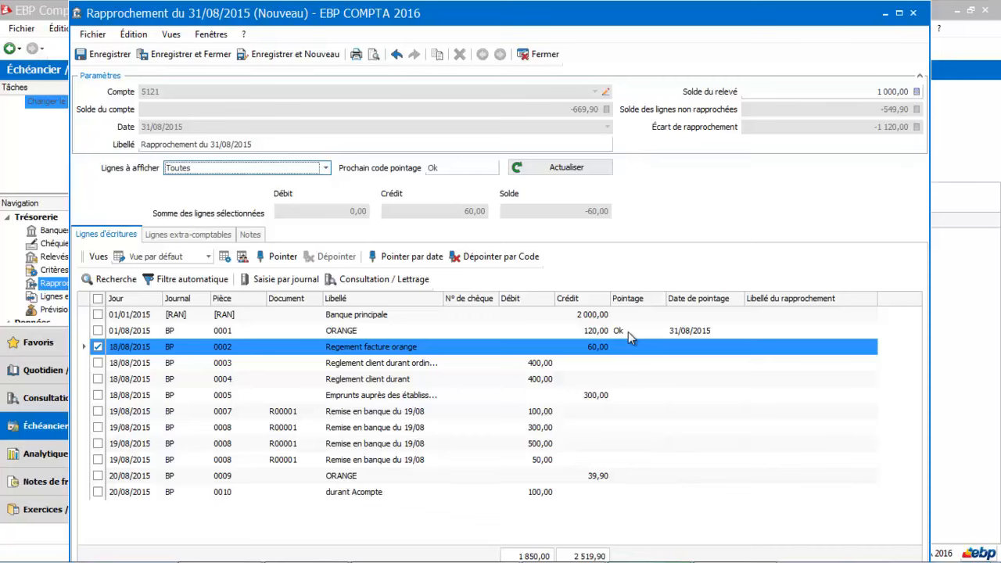
double_click(405, 380)
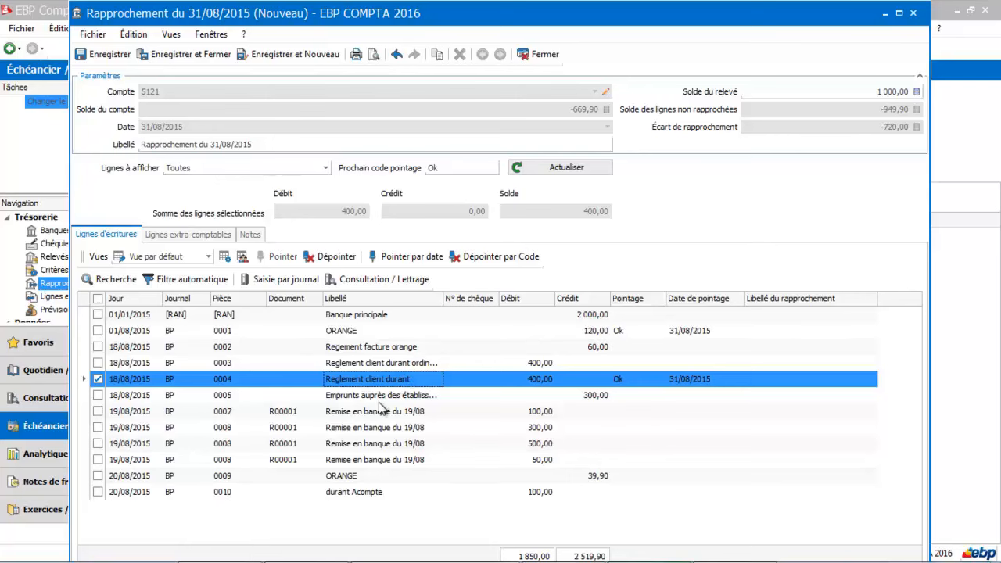
double_click(378, 405)
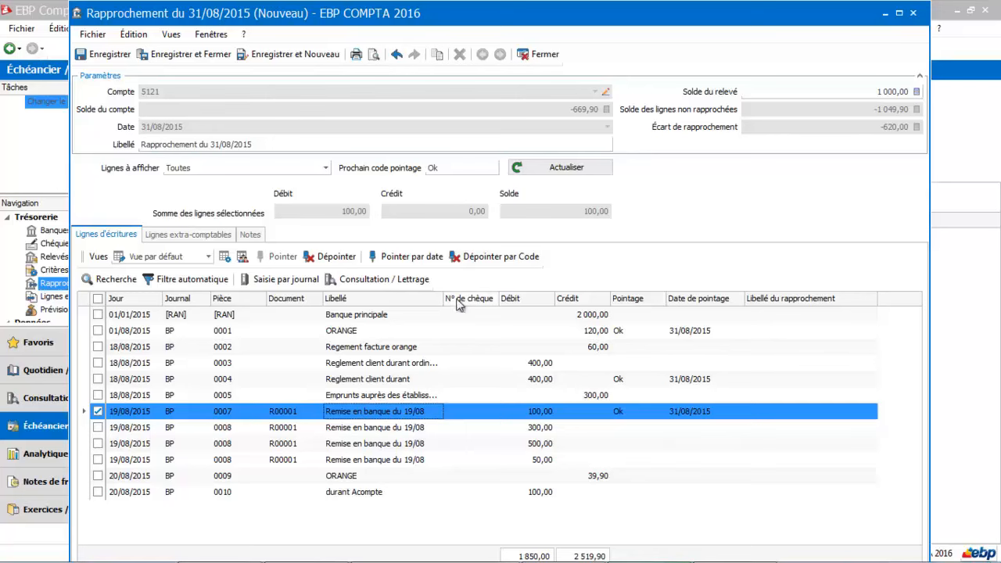
- Change the next reconciliation code (Prochain code pointage) to 123
left_click(440, 169)
key("BackSpace")
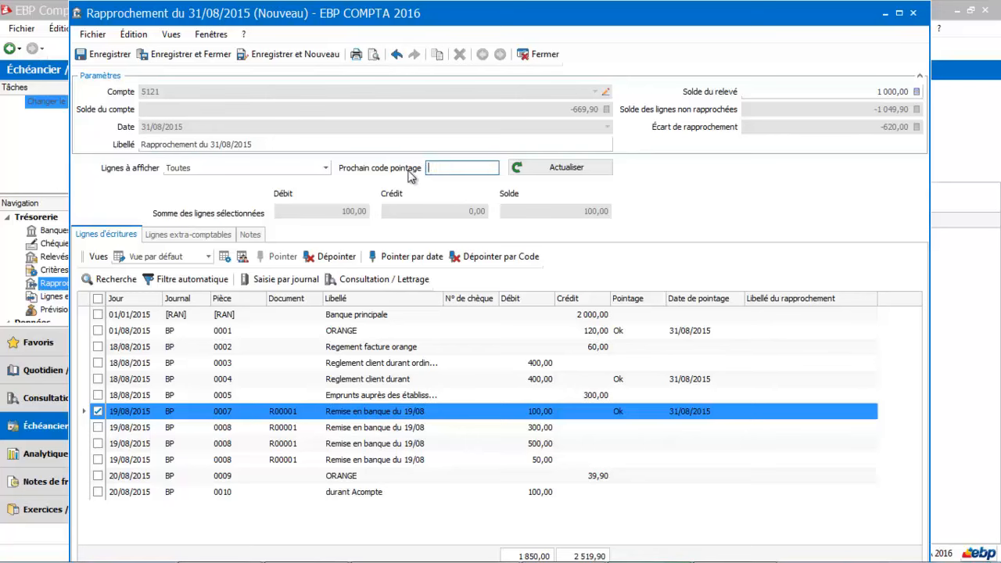
type("&é'")
key("BackSpace")
key("BackSpace")
key("BackSpace")
type("123")
key("Tab")
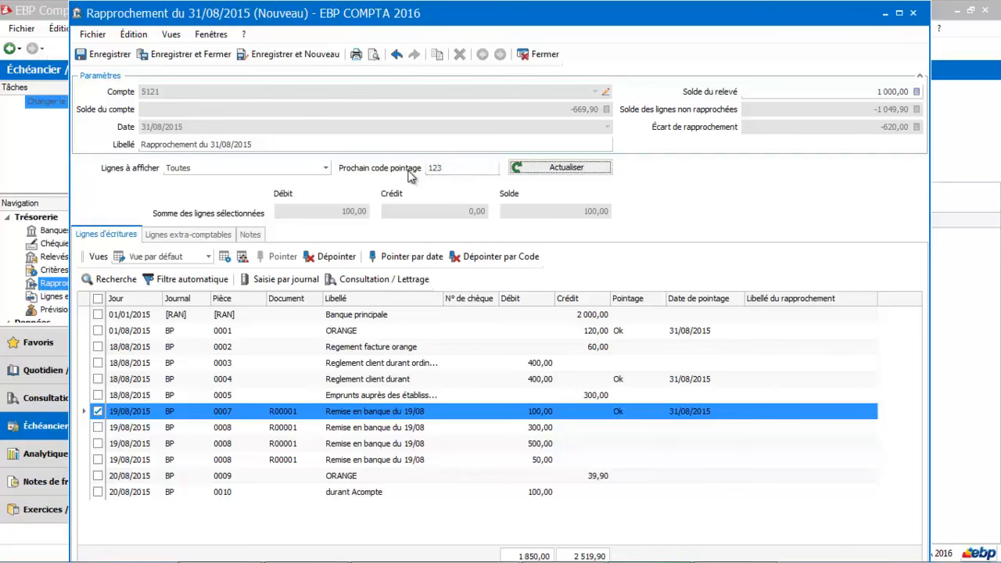
- Mark entry 0002 of 18/08/2015 with code 123, and unmark ORANGE entry 0001 and mark it again with code 123
left_click(303, 443)
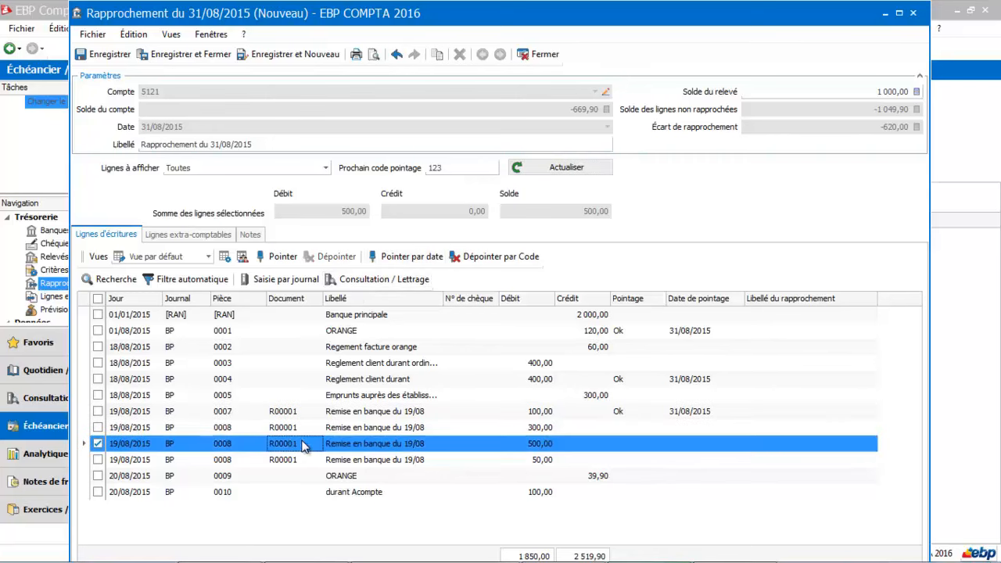
double_click(285, 342)
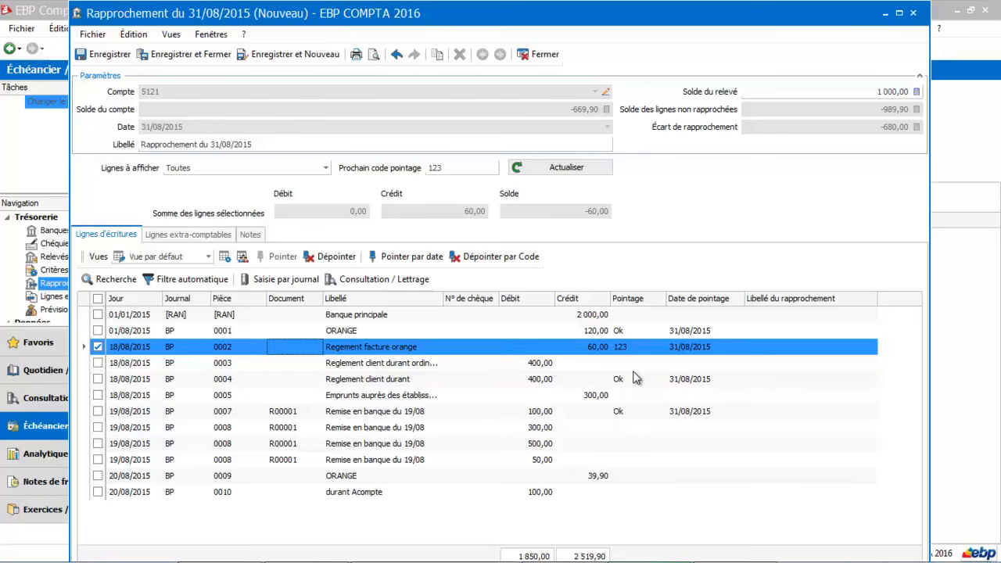
double_click(536, 331)
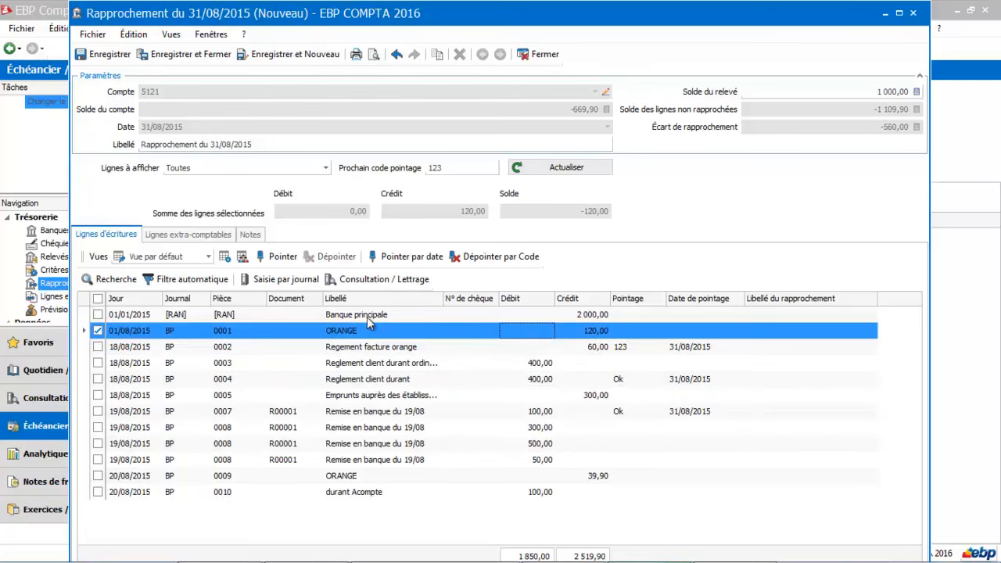
left_click(281, 258)
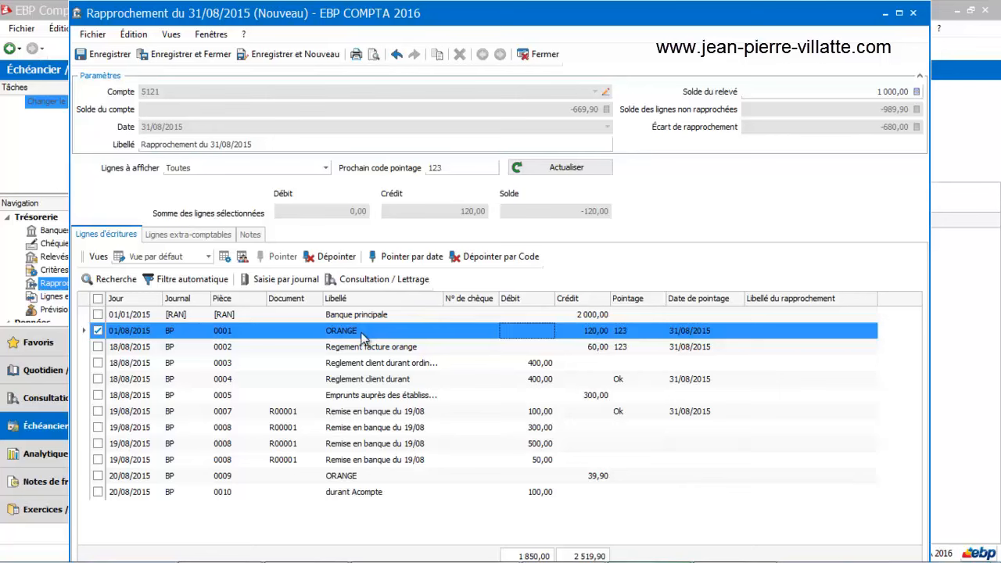
- Examine the bank account's entries in Consultation / Lettrage from the ORANGE entry, and return to the reconciliation
left_click(359, 279)
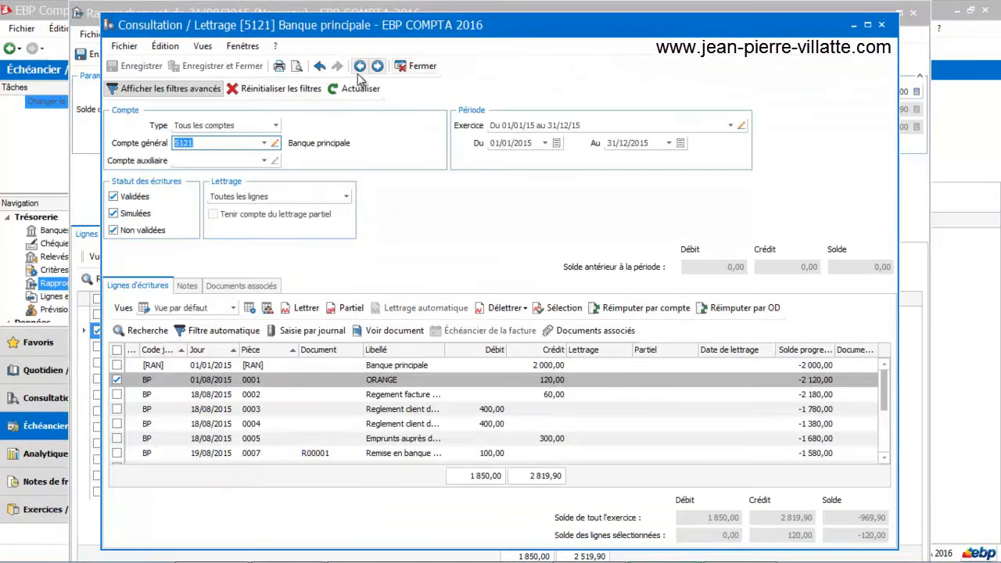
left_click(414, 66)
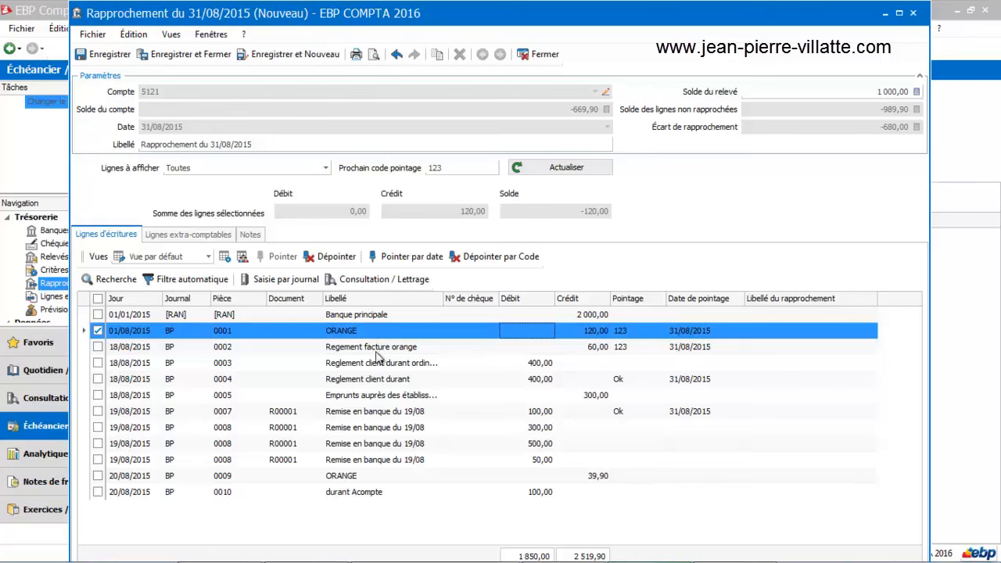
- In the BP journal for August 2015, add an entry line dated the 20th on account 627, Services bancaires et assimilés
left_click(288, 280)
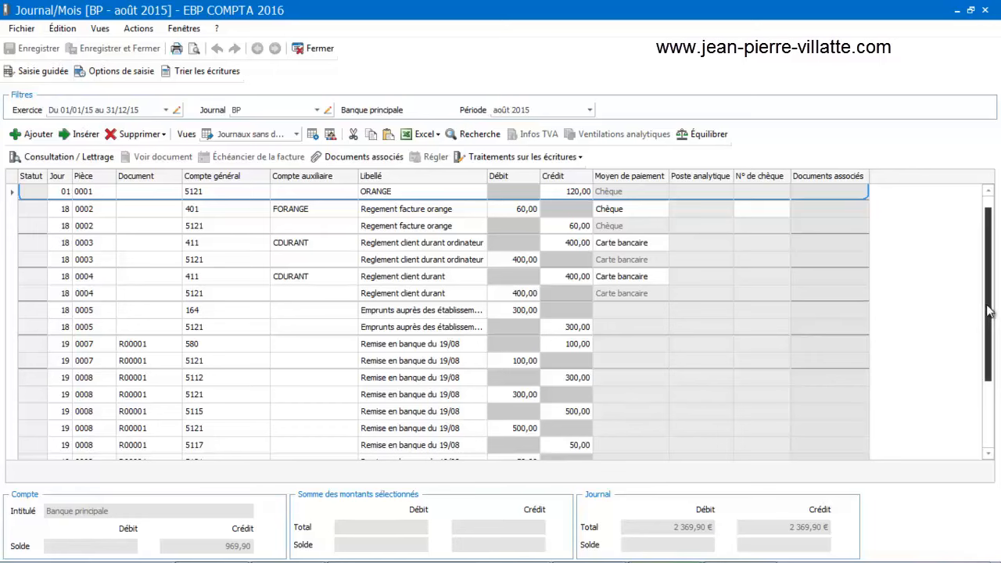
left_click_drag(986, 311, 987, 372)
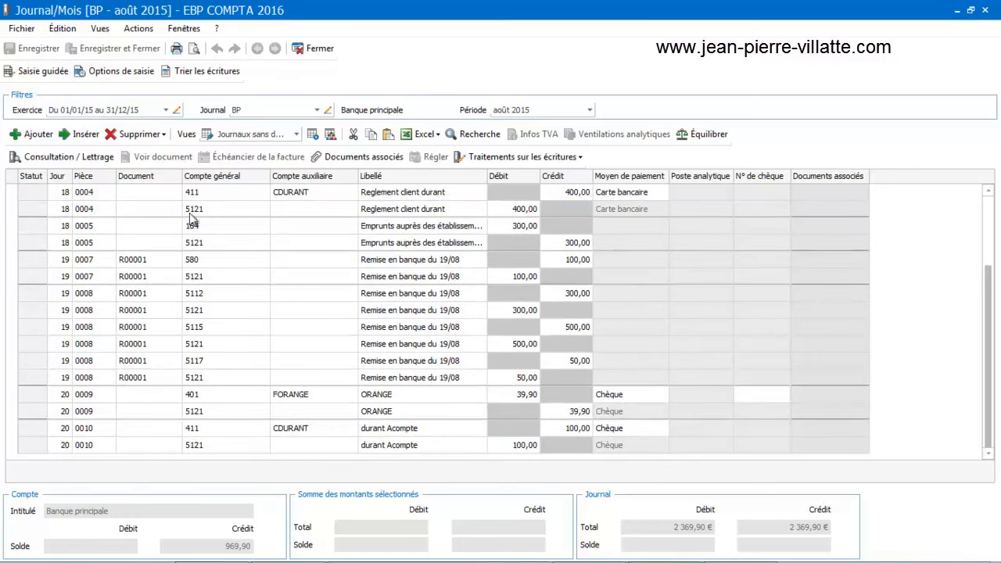
left_click(33, 134)
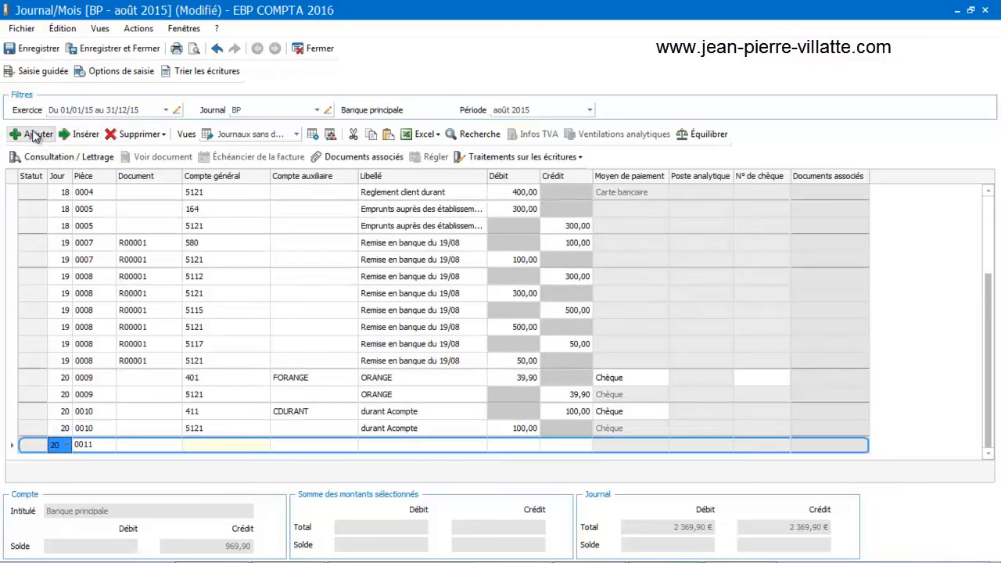
key("Tab")
key("Tab")
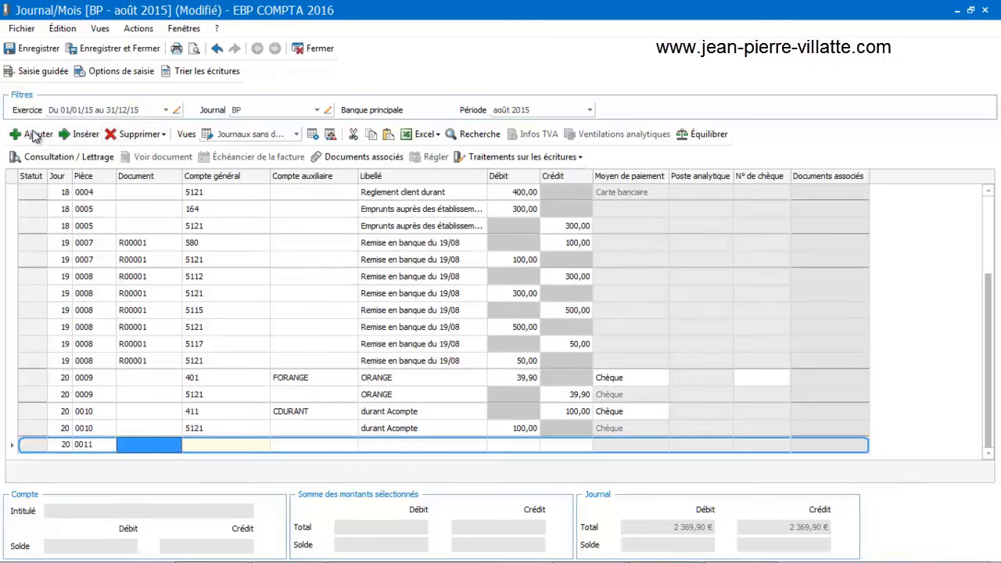
type("62")
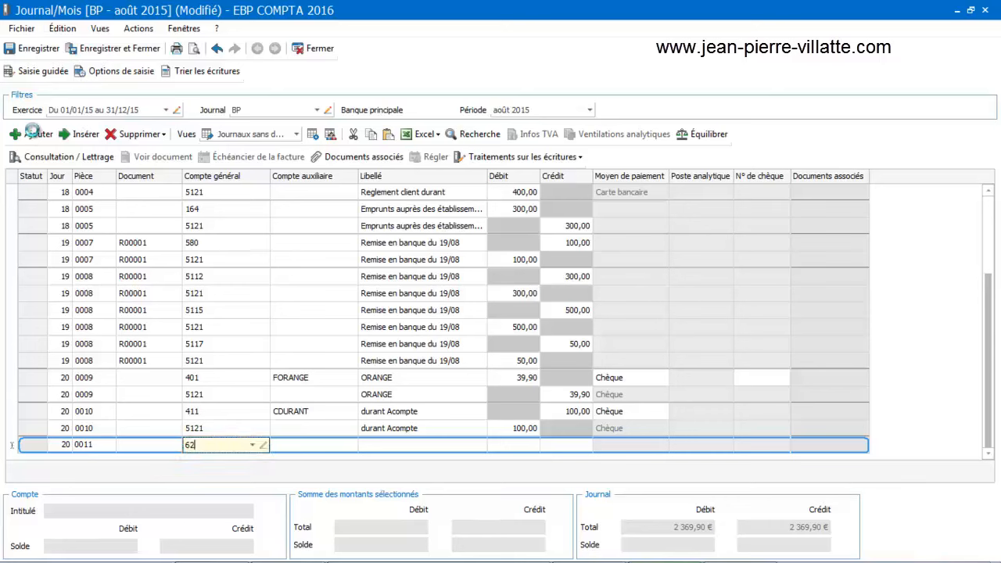
type("7")
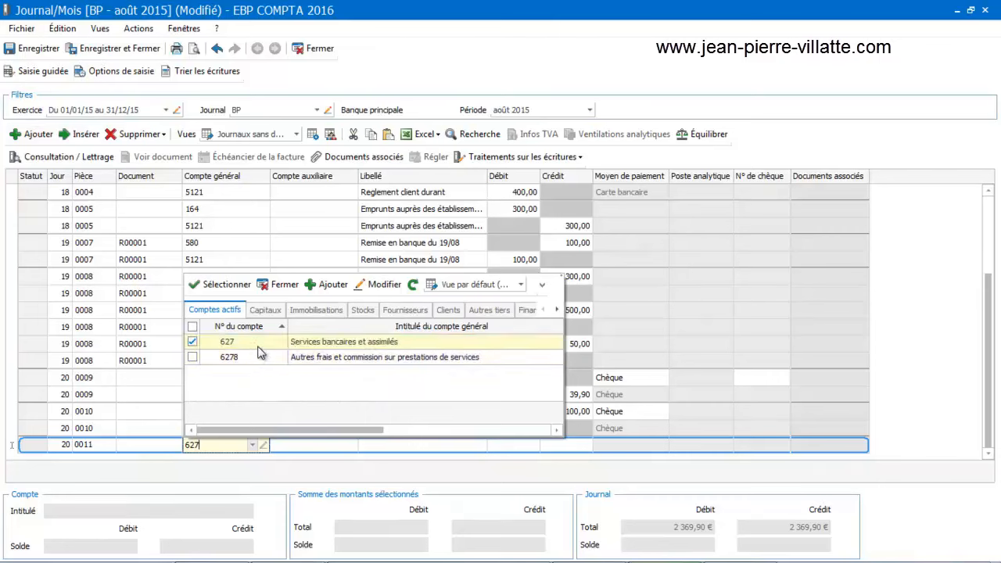
left_click(264, 346)
double_click(263, 347)
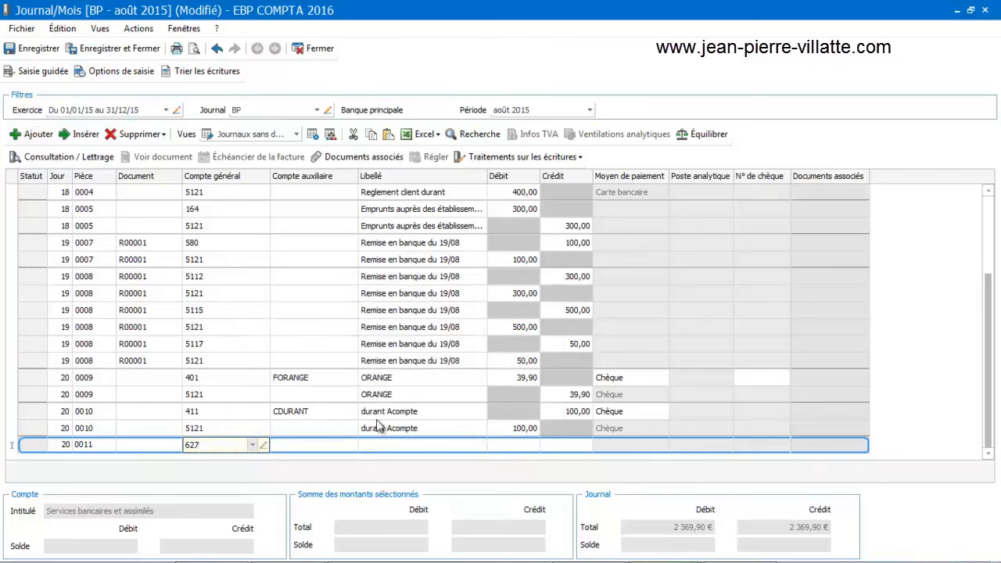
- Enter a 10,00 debit on the bank services line, generate its counterpart on account 5121, and save and close the journal
left_click(503, 448)
type("10")
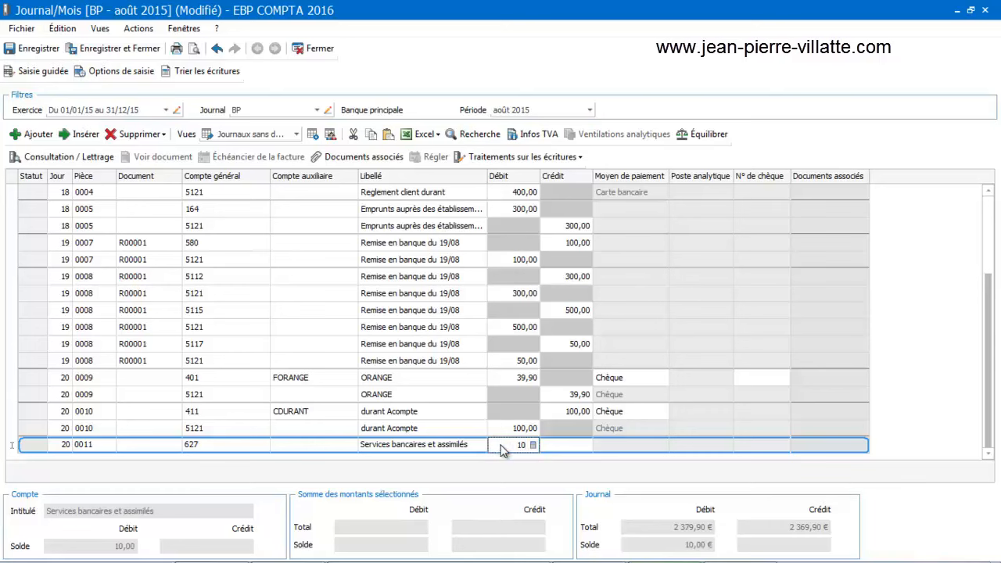
key("Tab")
key("Tab")
key("Tab")
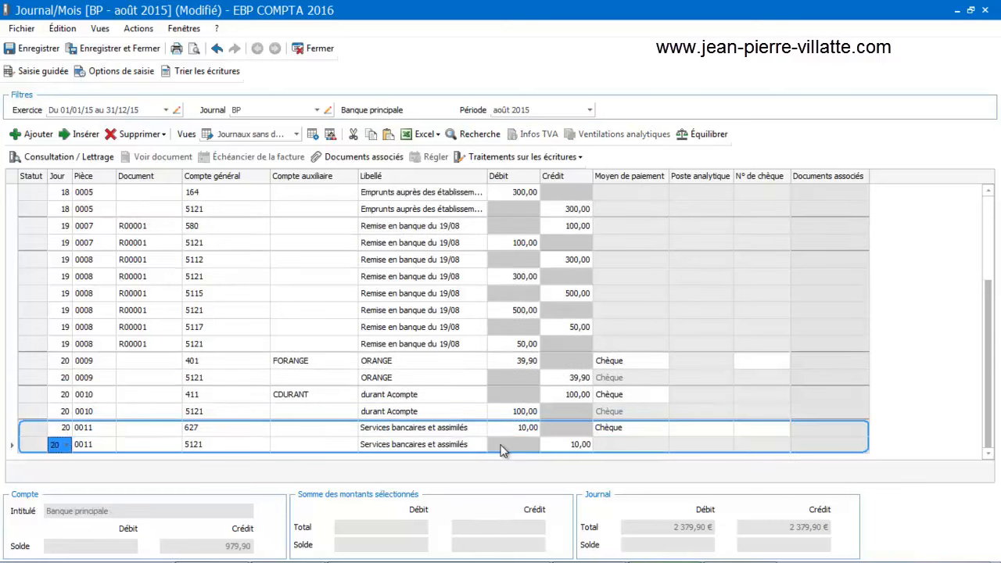
key("Tab")
key("Tab")
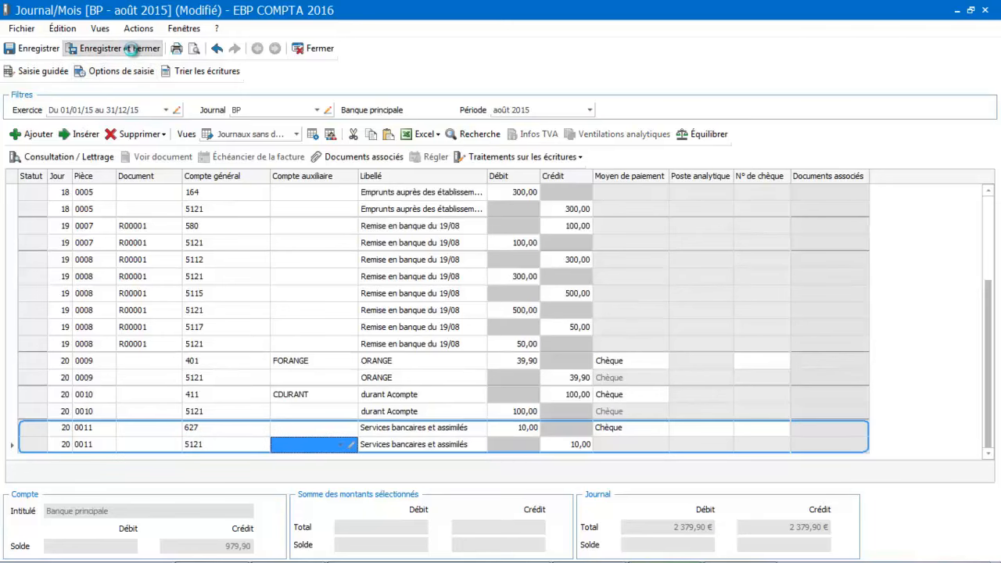
left_click(130, 51)
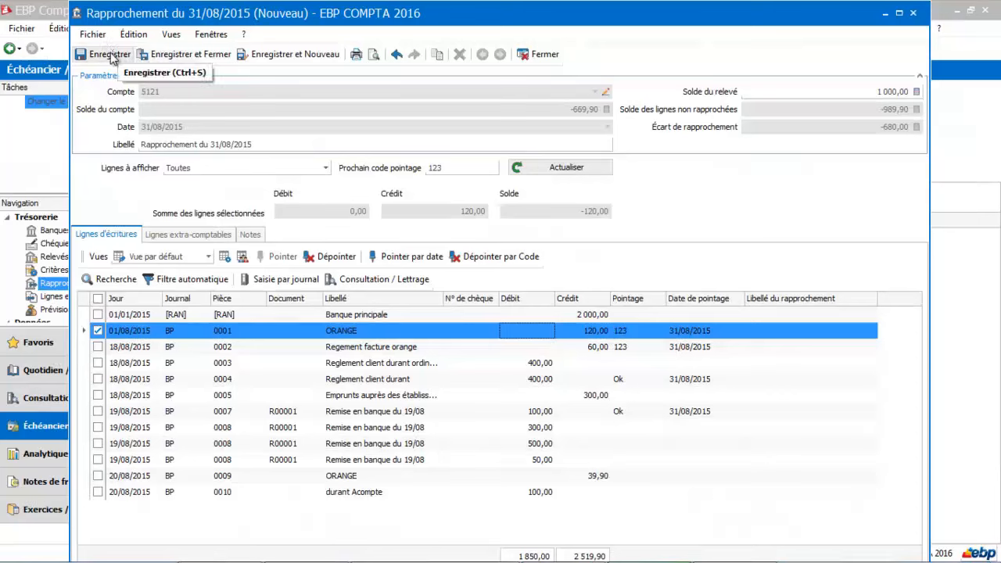
- Save and close the 31/08/2015 reconciliation, and reopen it from the list of bank reconciliations
left_click(177, 58)
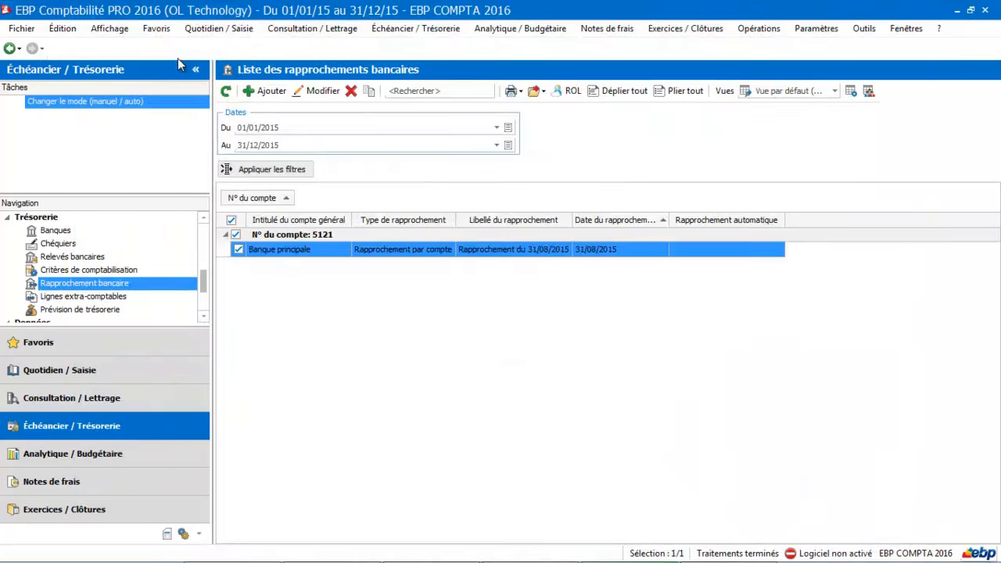
double_click(305, 250)
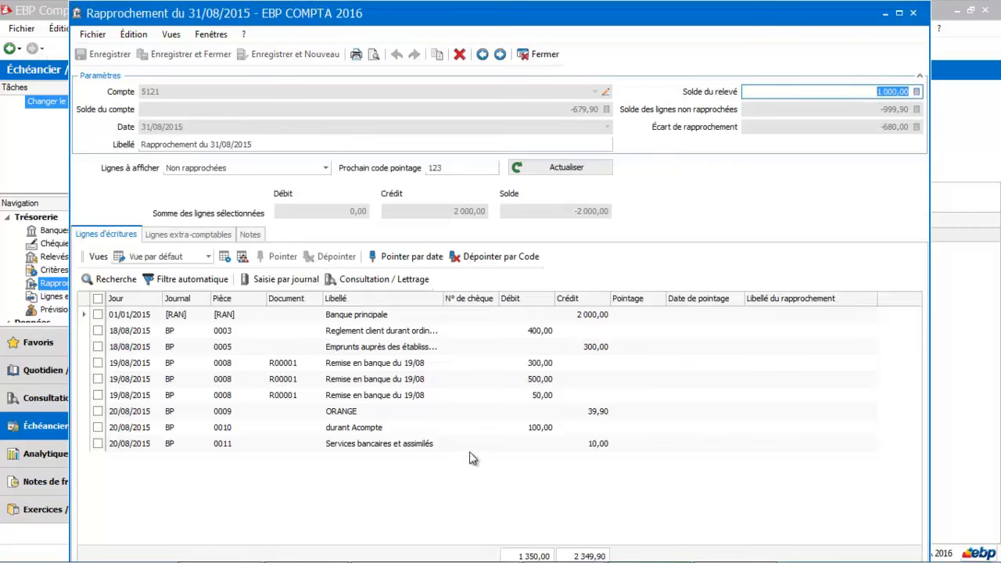
- Mark bank services entry 0011 of 20/08/2015 with code 123 and set the displayed lines to Toutes
left_click(419, 443)
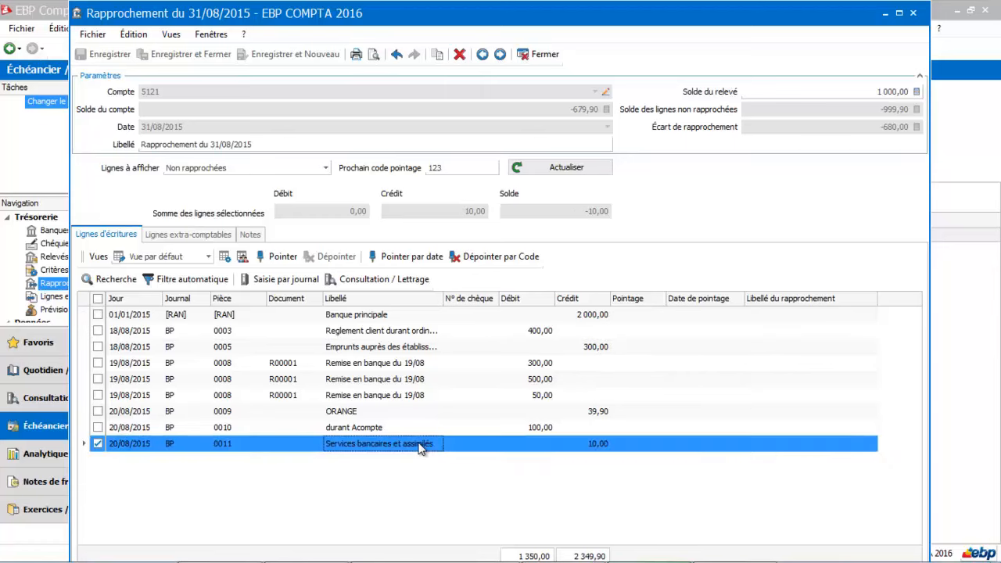
left_click(264, 169)
left_click(249, 181)
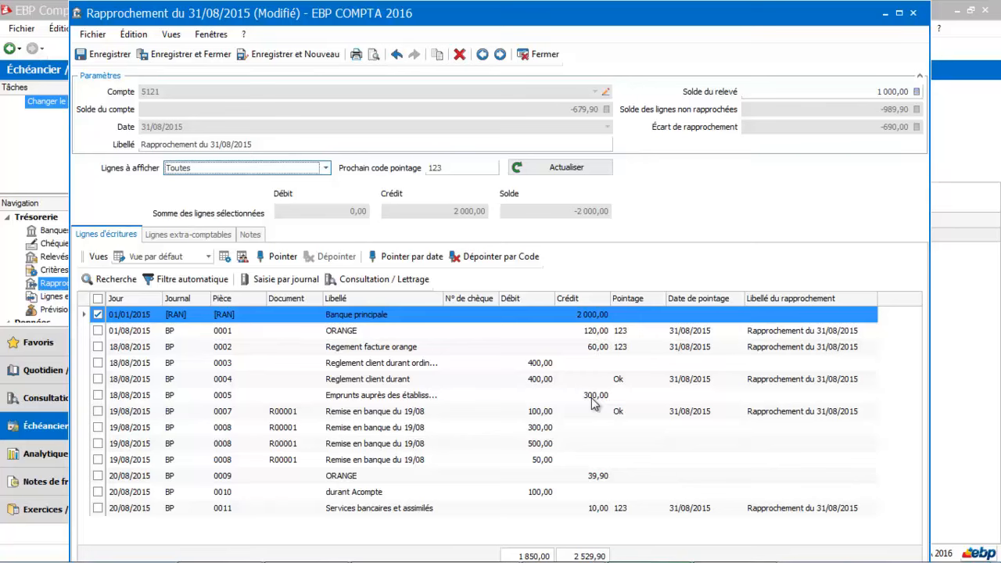
- Save the changes to preview the Rapprochement avec solde report down to its totals, and close the preview and the reconciliation
left_click(375, 55)
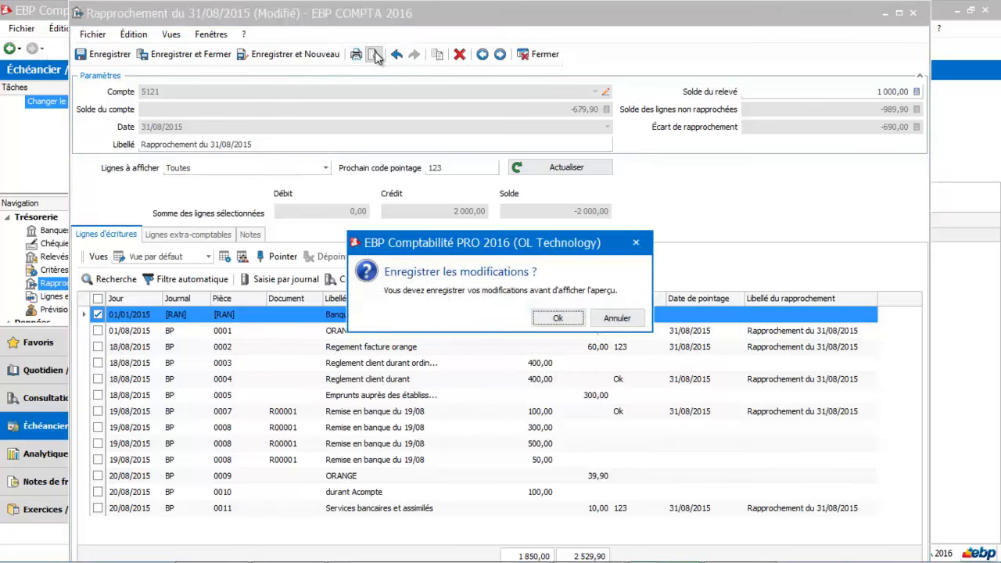
left_click(568, 317)
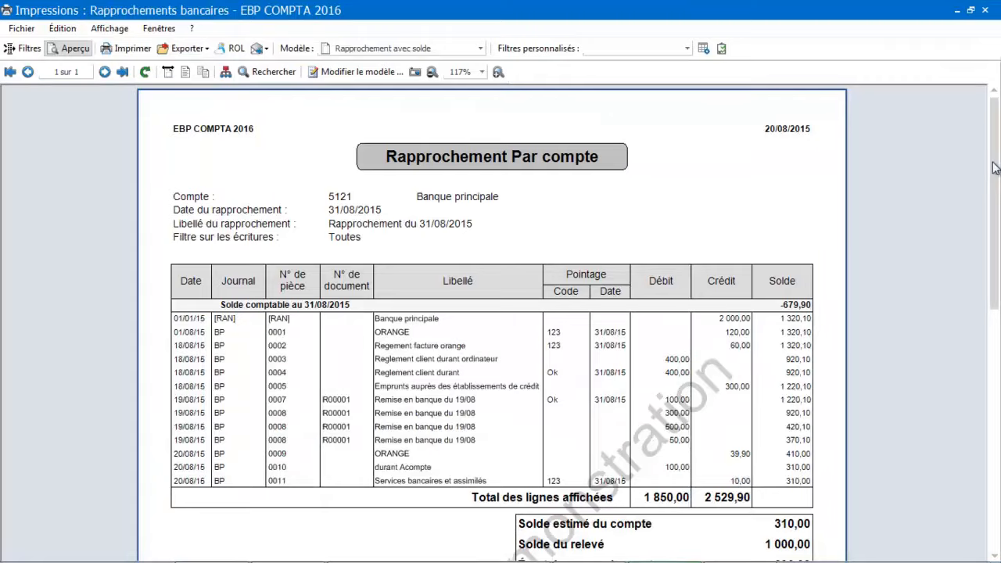
left_click_drag(991, 166, 991, 249)
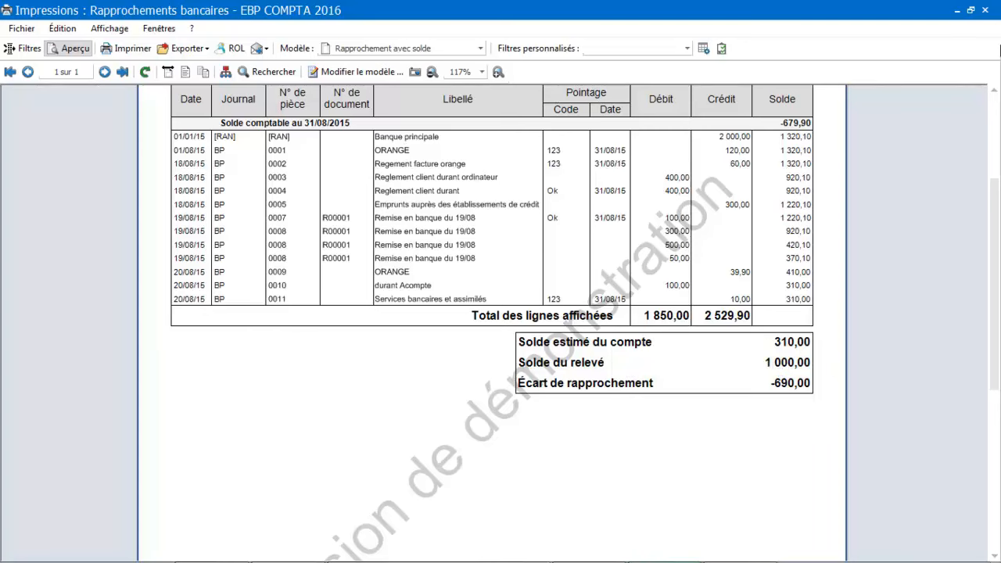
left_click(984, 11)
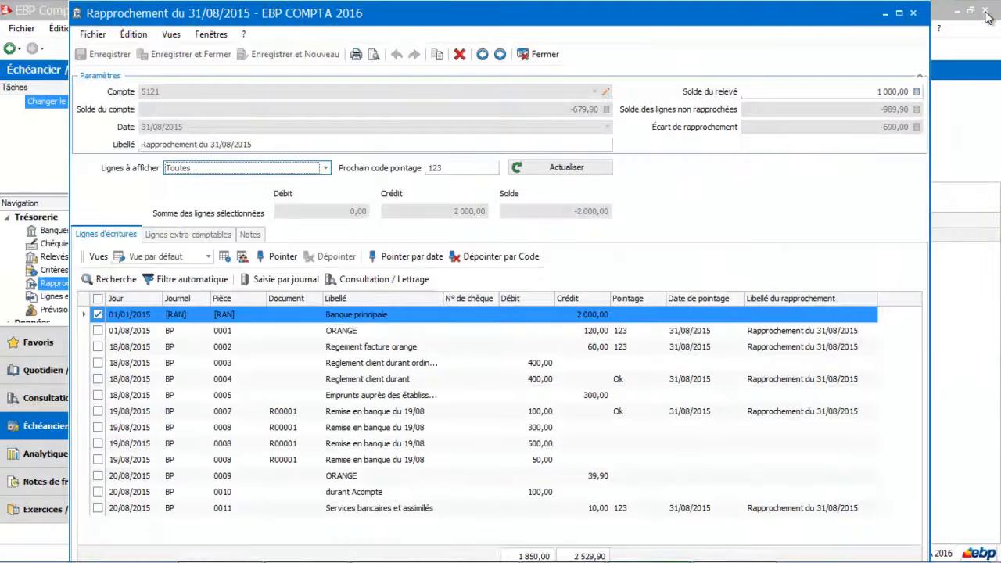
left_click(547, 57)
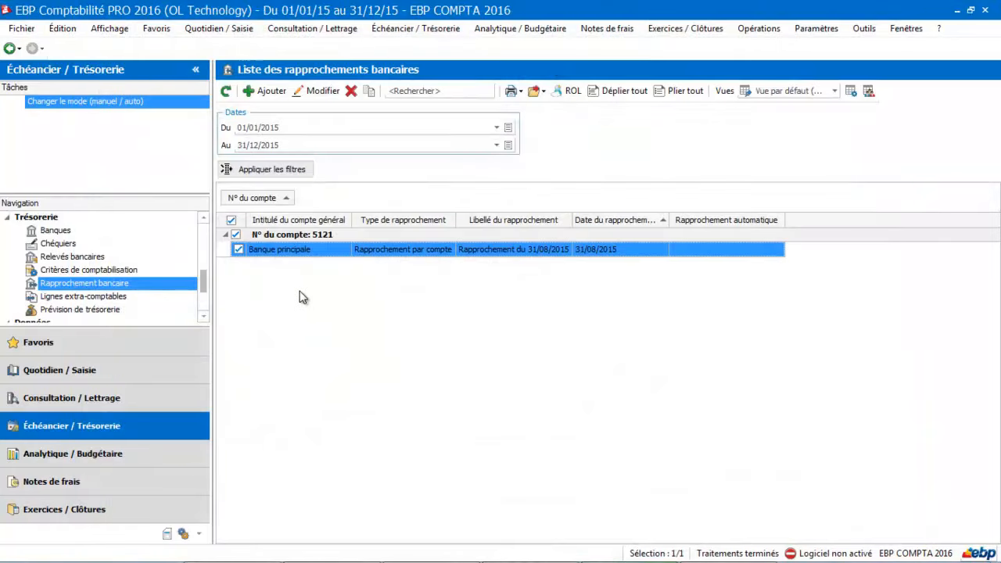
left_click(305, 249)
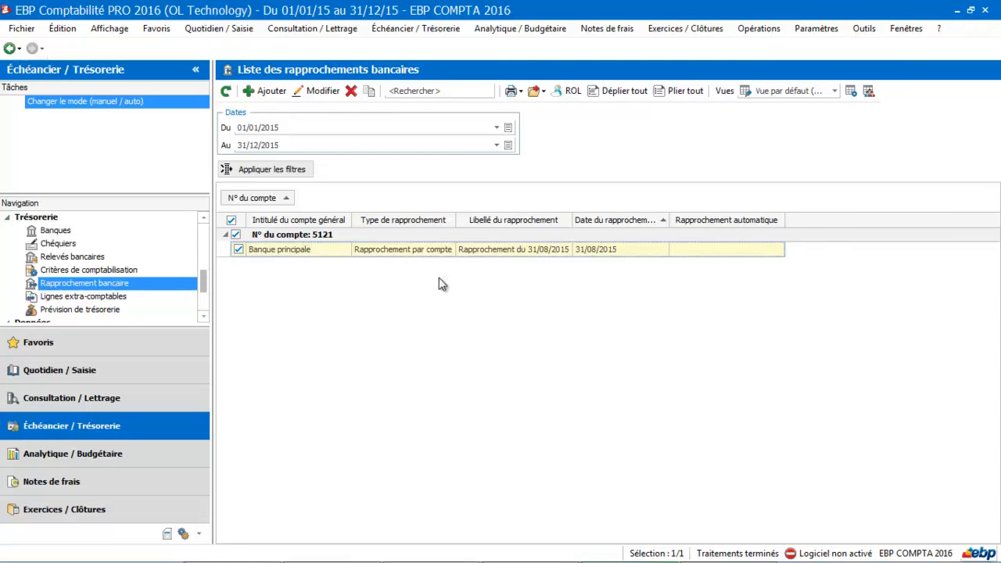